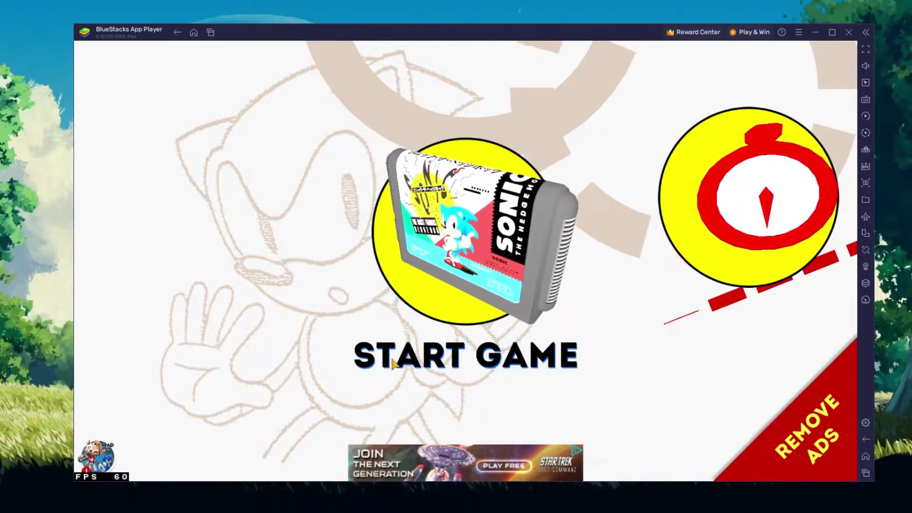
- Look through the options of the Sonic game's main menu and return to the emulator's home screen
{"action": "left_click_drag", "start_coordinate": [393, 363], "coordinate": [202, 268]}
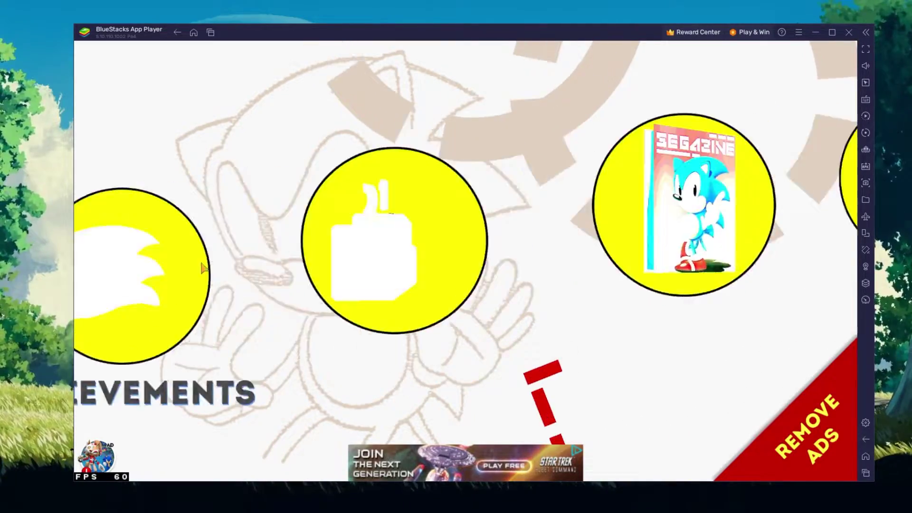
{"action": "left_click_drag", "start_coordinate": [387, 263], "coordinate": [458, 257]}
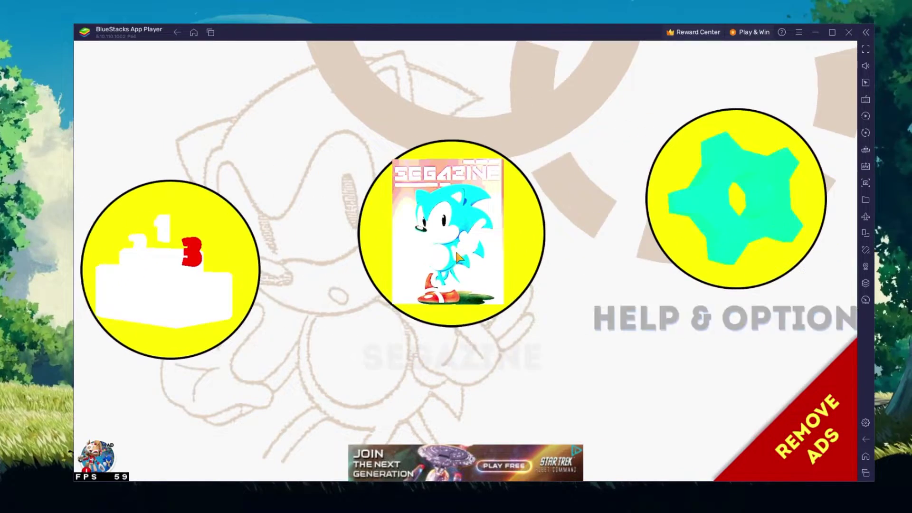
{"action": "left_click", "coordinate": [865, 458]}
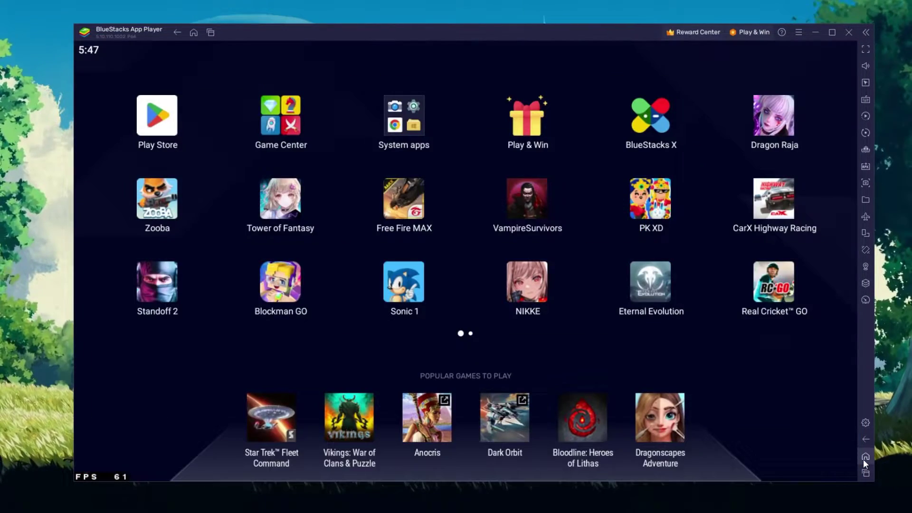
{"action": "left_click_drag", "start_coordinate": [466, 291], "coordinate": [560, 267]}
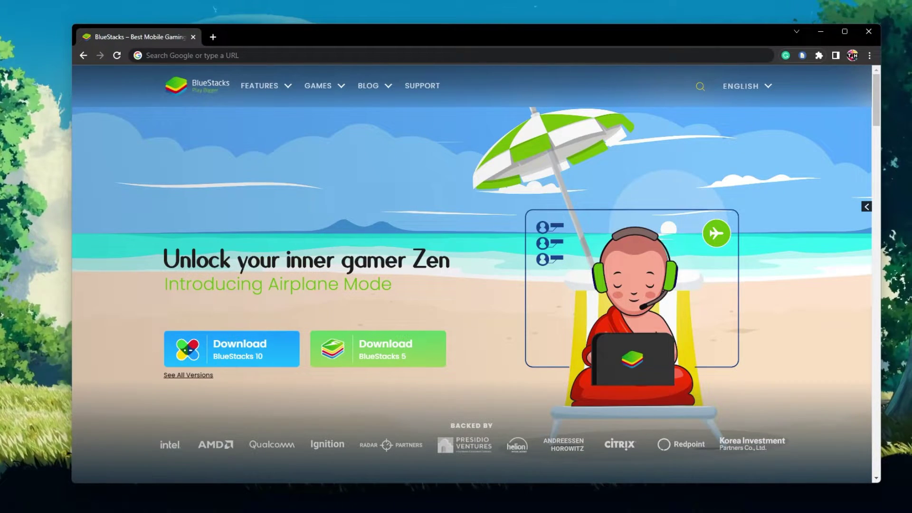
- Download the BlueStacks 5 installer from the BlueStacks website, run it, and minimize the browser
{"action": "left_click", "coordinate": [387, 361]}
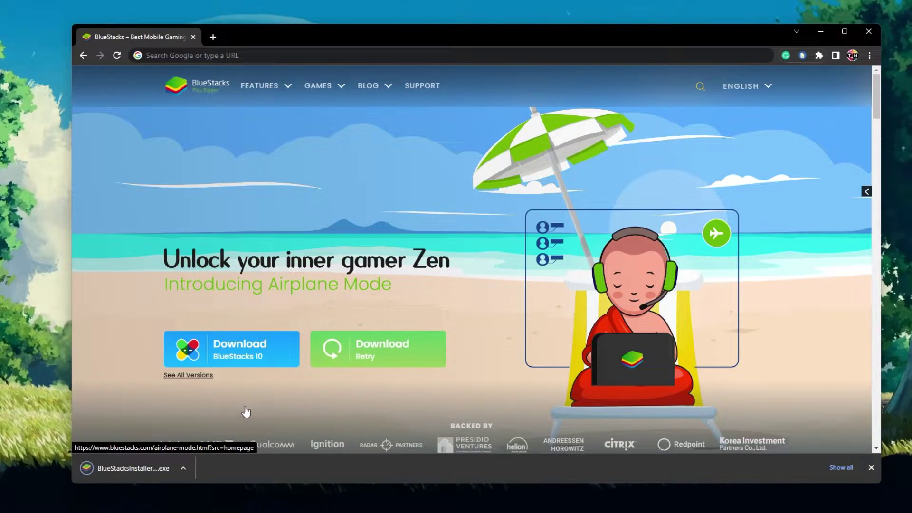
{"action": "left_click", "coordinate": [133, 467]}
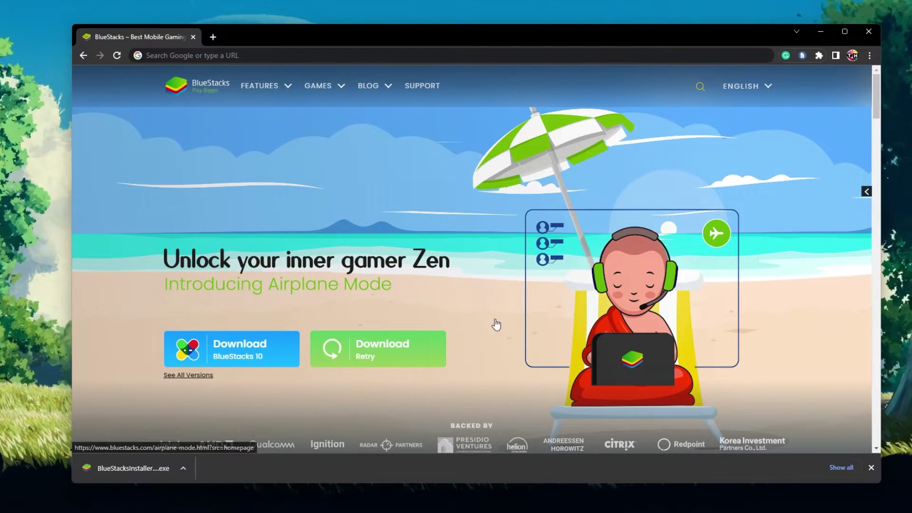
{"action": "left_click", "coordinate": [821, 33]}
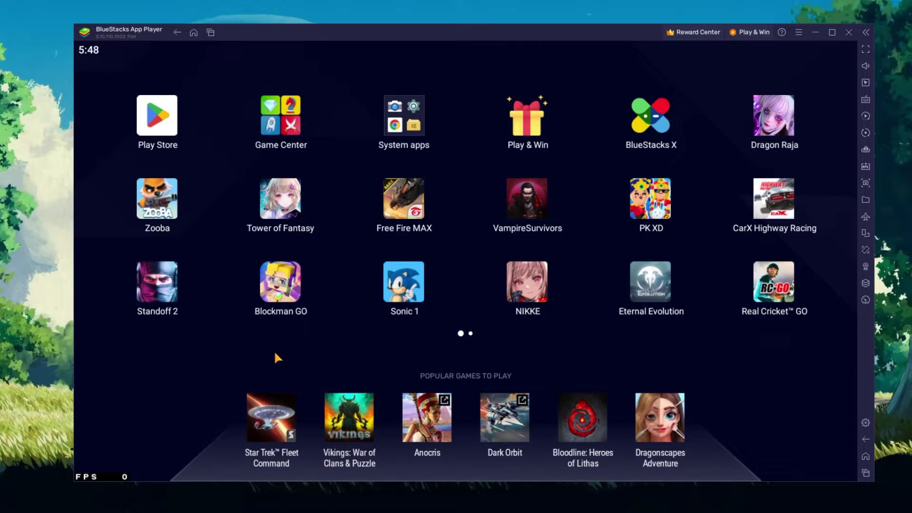
- Search the Play Store for sonic the hedgehog, review the Sonic the Hedgehog Classic page, and return to the home screen
{"action": "left_click", "coordinate": [168, 126]}
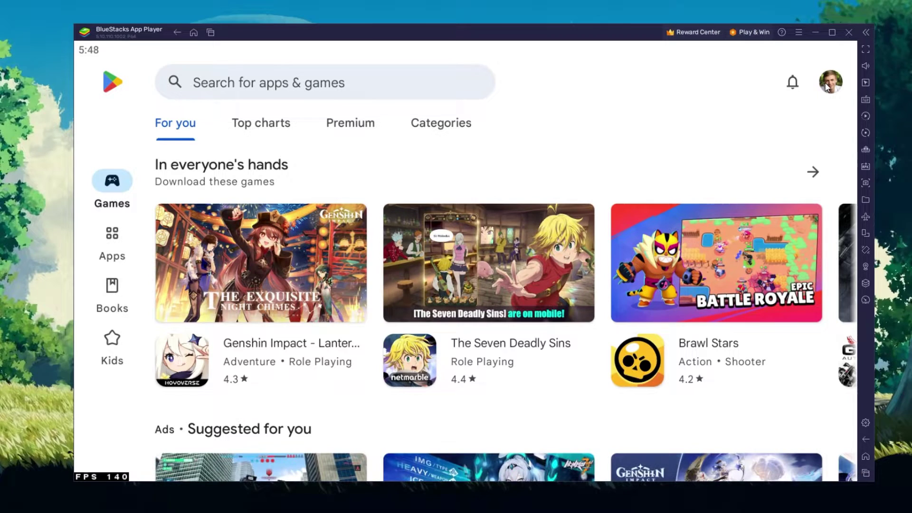
{"action": "left_click", "coordinate": [312, 88]}
{"action": "type", "text": "sonic"}
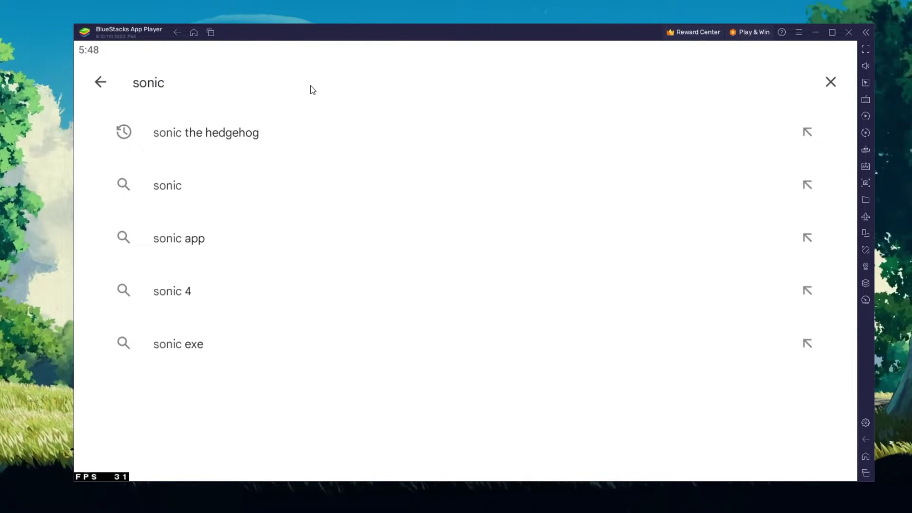
{"action": "left_click", "coordinate": [255, 133]}
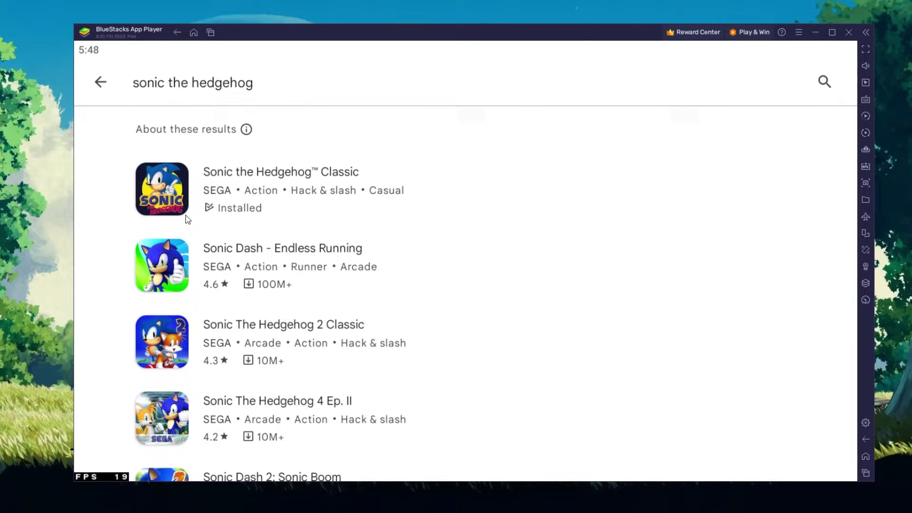
{"action": "left_click", "coordinate": [162, 193]}
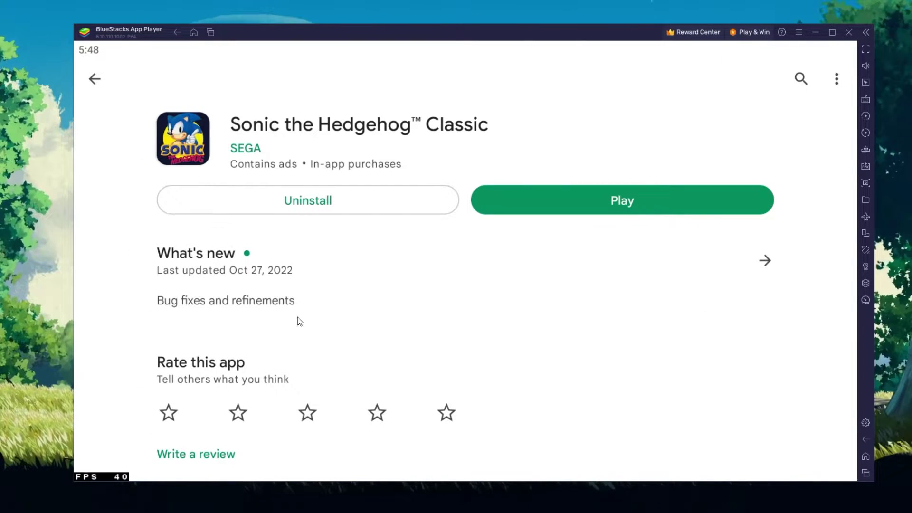
{"action": "scroll", "coordinate": [299, 321], "scroll_direction": "down", "scroll_amount": 10}
{"action": "left_click_drag", "start_coordinate": [429, 304], "coordinate": [387, 271]}
{"action": "scroll", "coordinate": [521, 194], "scroll_direction": "up", "scroll_amount": 10}
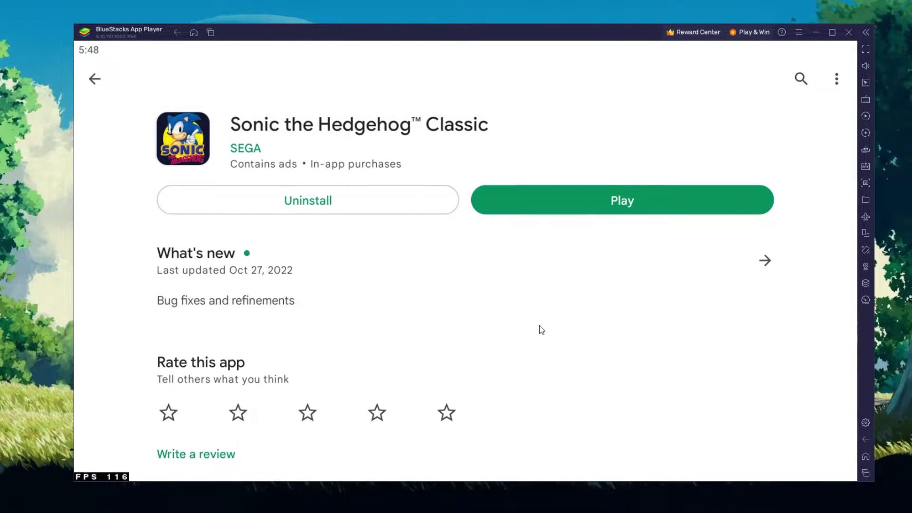
{"action": "left_click", "coordinate": [865, 457]}
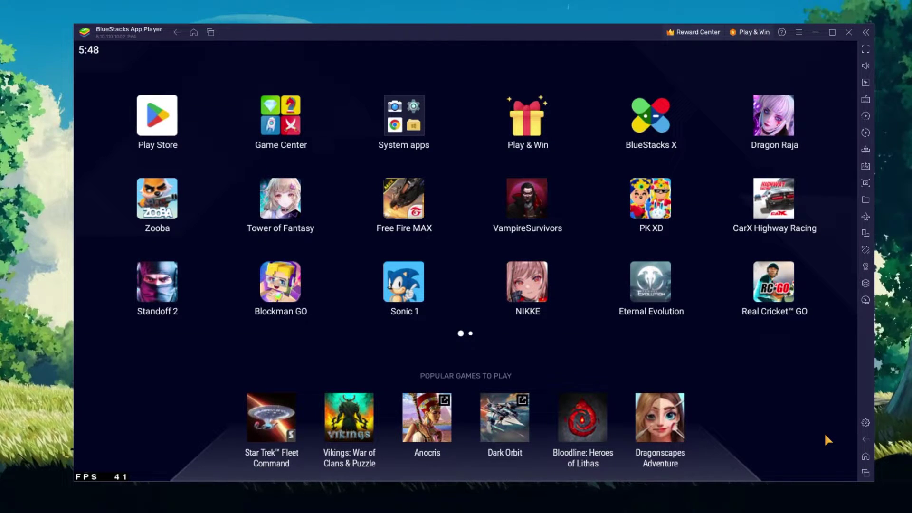
- Open the emulator's performance settings, review the memory allocation options, and choose the Balanced performance mode
{"action": "left_click", "coordinate": [866, 424]}
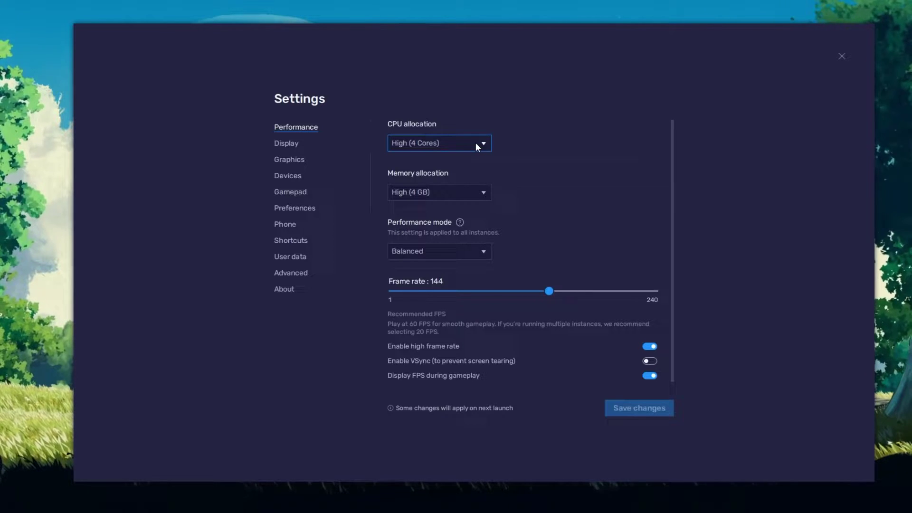
{"action": "left_click", "coordinate": [478, 189]}
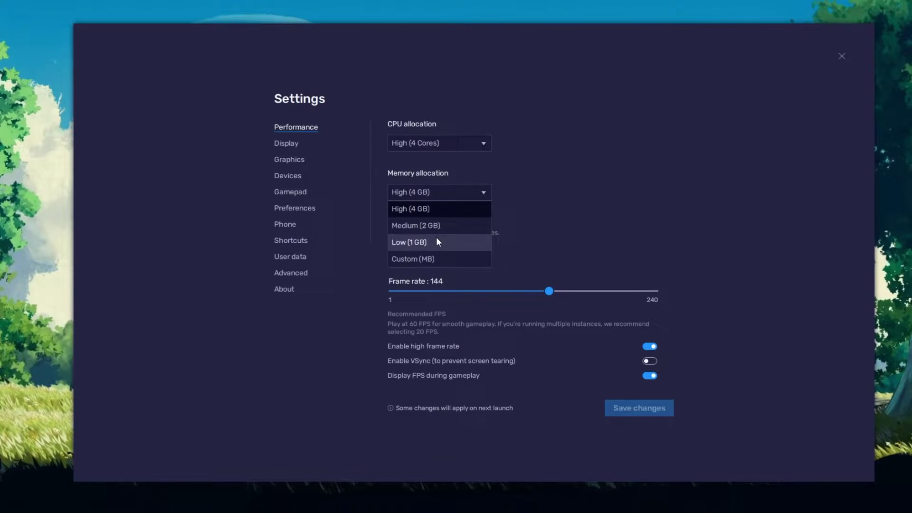
{"action": "left_click", "coordinate": [532, 229]}
{"action": "left_click", "coordinate": [473, 250]}
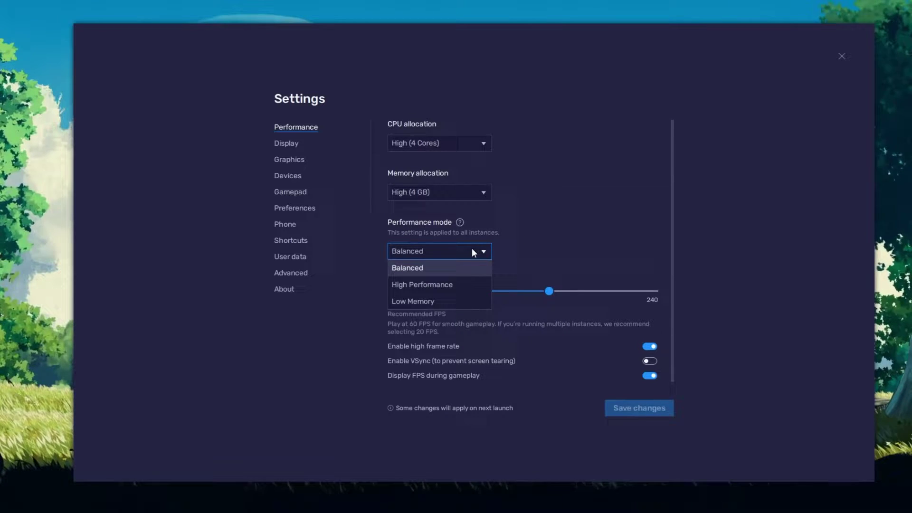
{"action": "left_click", "coordinate": [444, 267]}
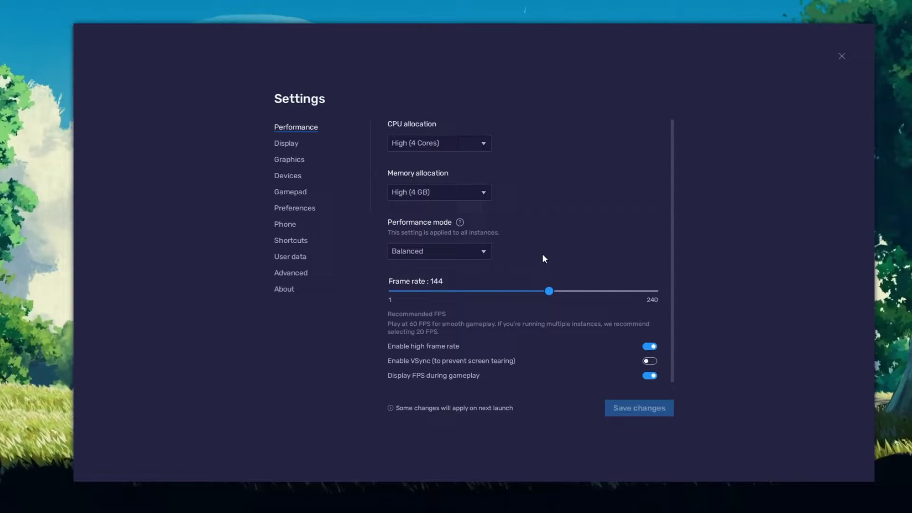
- Turn high frame rate off and back on, and set the frame rate to 144
{"action": "left_click", "coordinate": [649, 346]}
{"action": "left_click", "coordinate": [650, 346]}
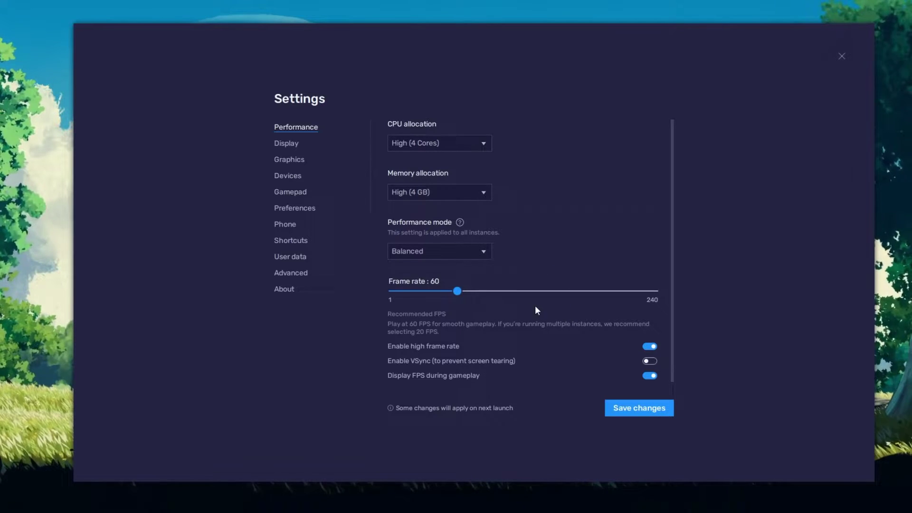
{"action": "left_click_drag", "start_coordinate": [497, 294], "coordinate": [549, 291]}
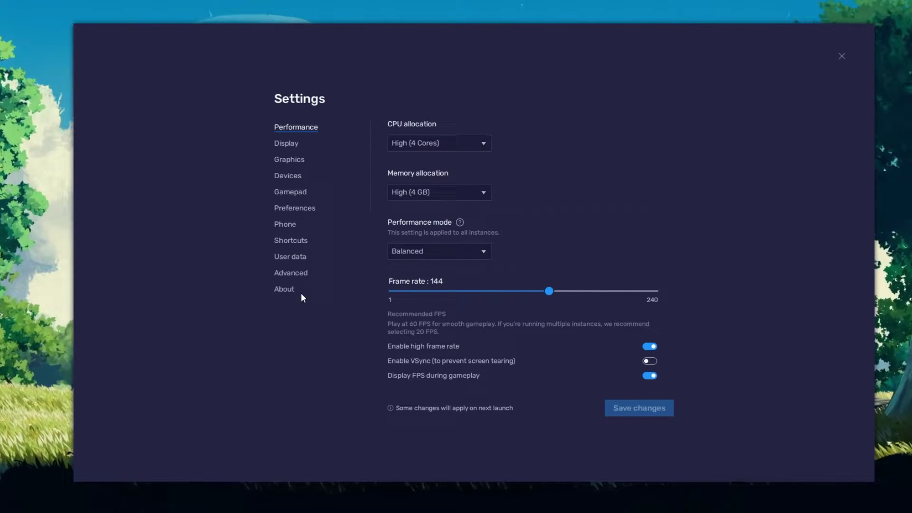
- Check the monitor's available refresh rates in the Windows advanced display settings, keep 119.97 Hz, and close the window
{"action": "right_click", "coordinate": [64, 259]}
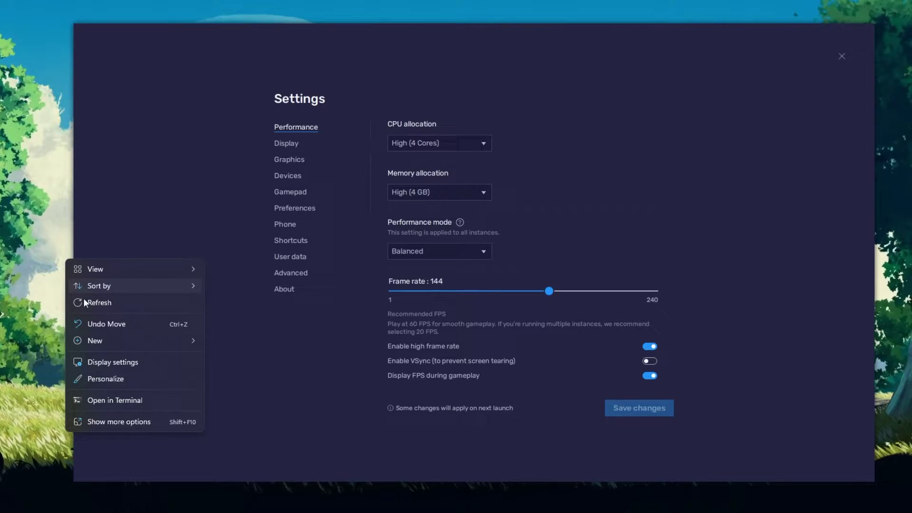
{"action": "left_click", "coordinate": [155, 364]}
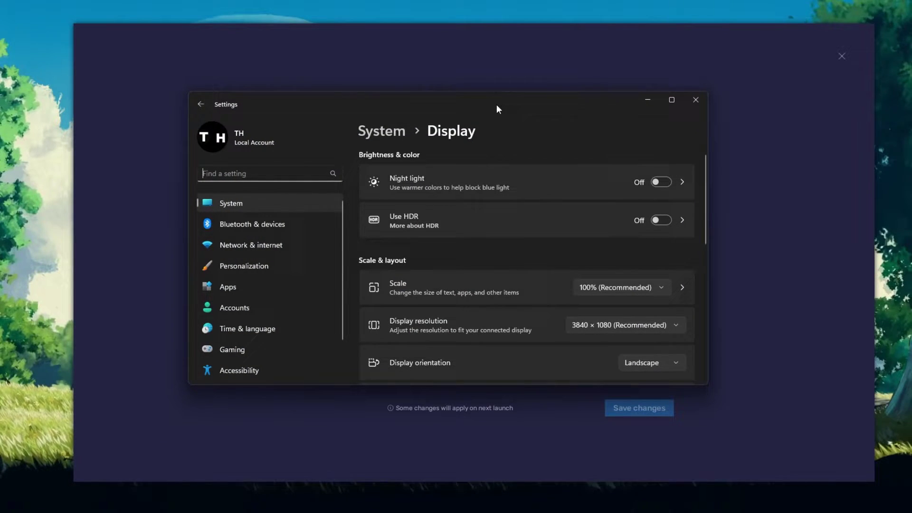
{"action": "left_click_drag", "start_coordinate": [705, 204], "coordinate": [697, 314]}
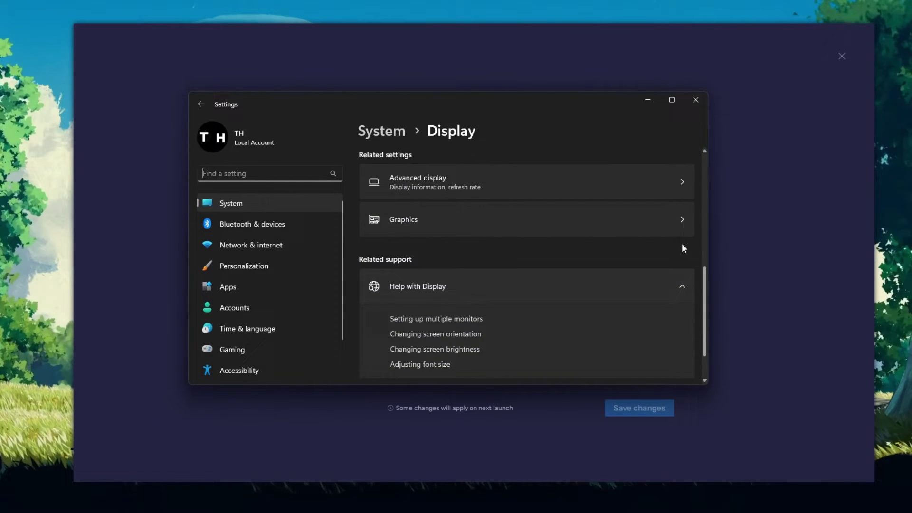
{"action": "left_click", "coordinate": [683, 184]}
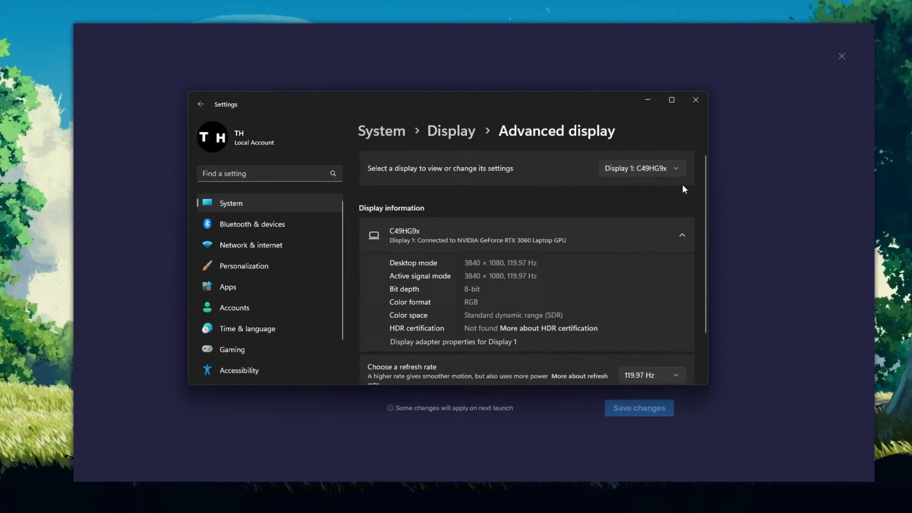
{"action": "left_click_drag", "start_coordinate": [704, 235], "coordinate": [706, 273]}
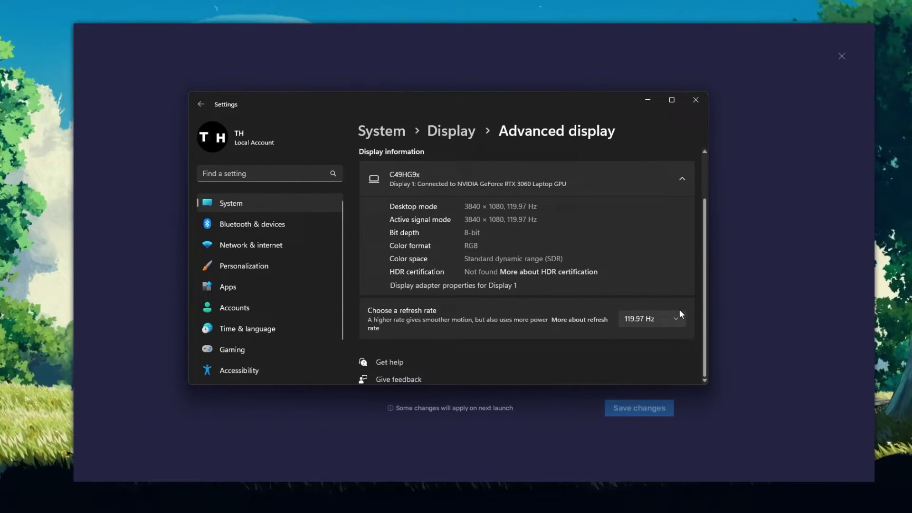
{"action": "left_click", "coordinate": [666, 324]}
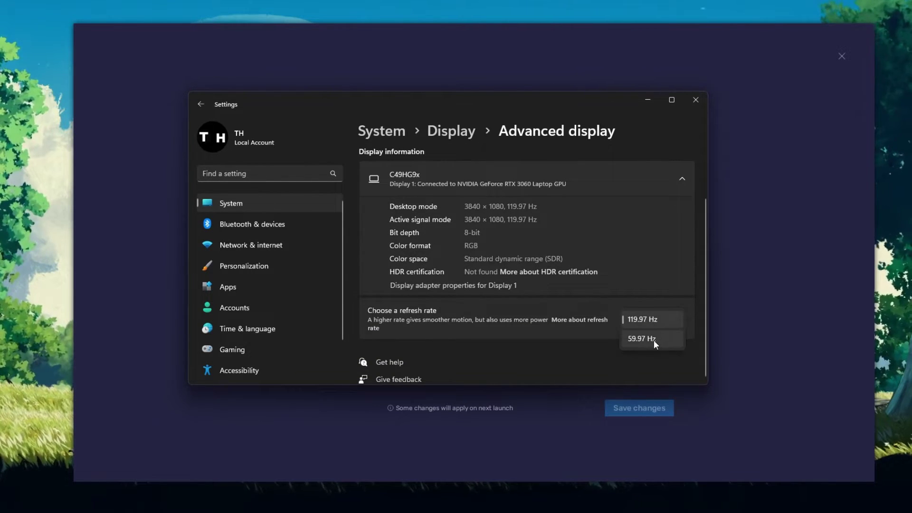
{"action": "left_click", "coordinate": [672, 318]}
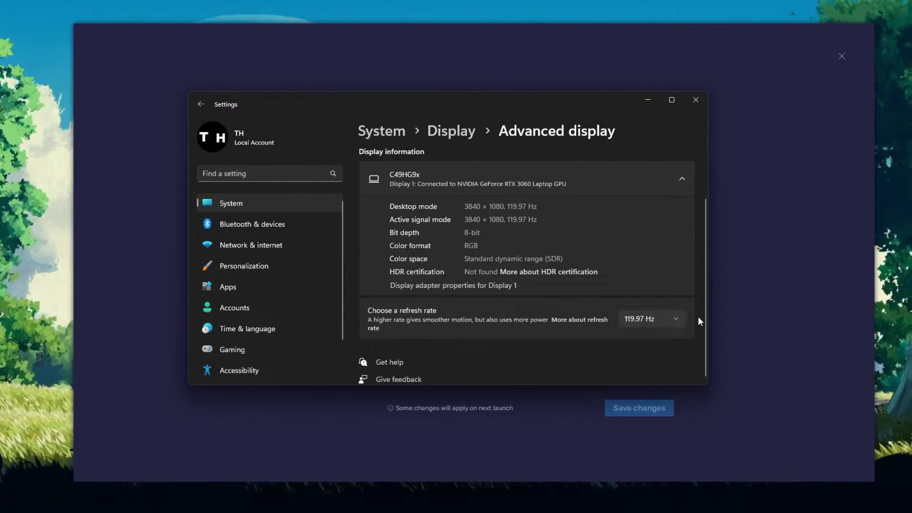
{"action": "left_click", "coordinate": [696, 101]}
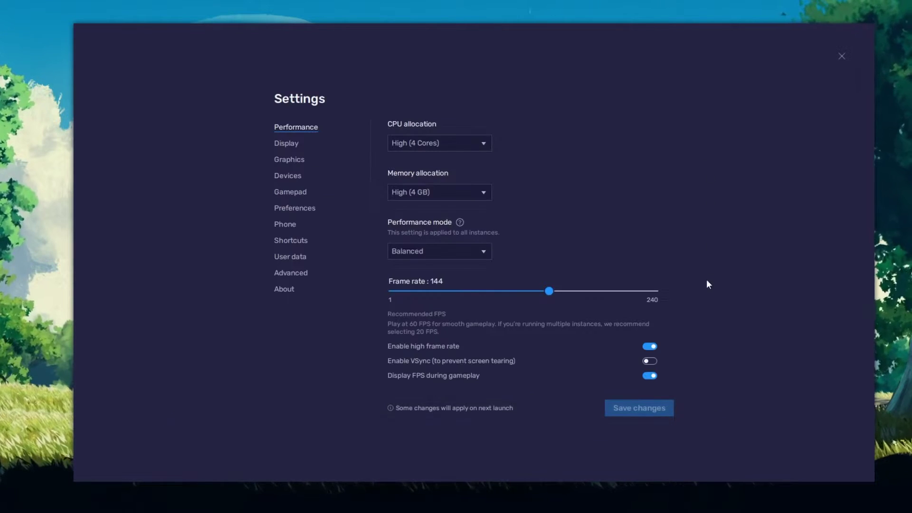
- Switch the FPS display during gameplay off and back on
{"action": "left_click", "coordinate": [647, 377]}
{"action": "left_click", "coordinate": [647, 378]}
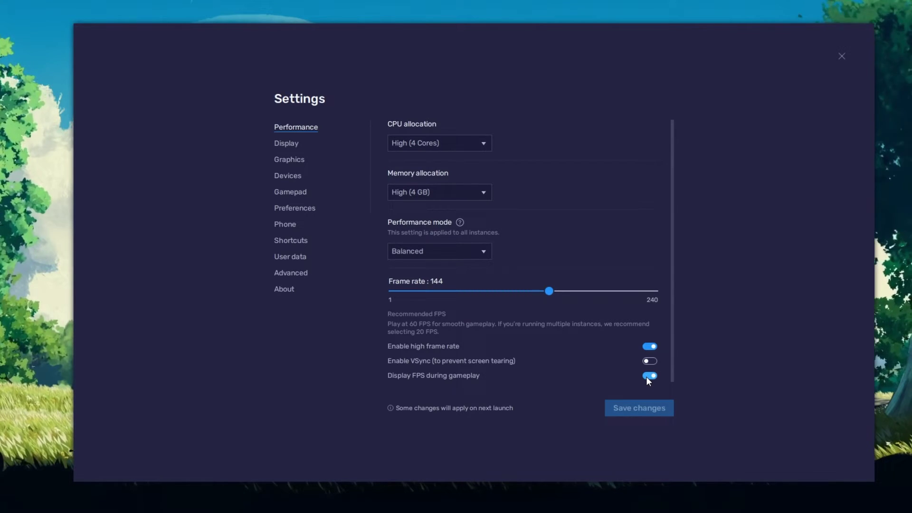
- Try the 3840 x 2160 landscape display resolution, reselect 1600 x 900, and close the emulator settings
{"action": "left_click", "coordinate": [279, 144]}
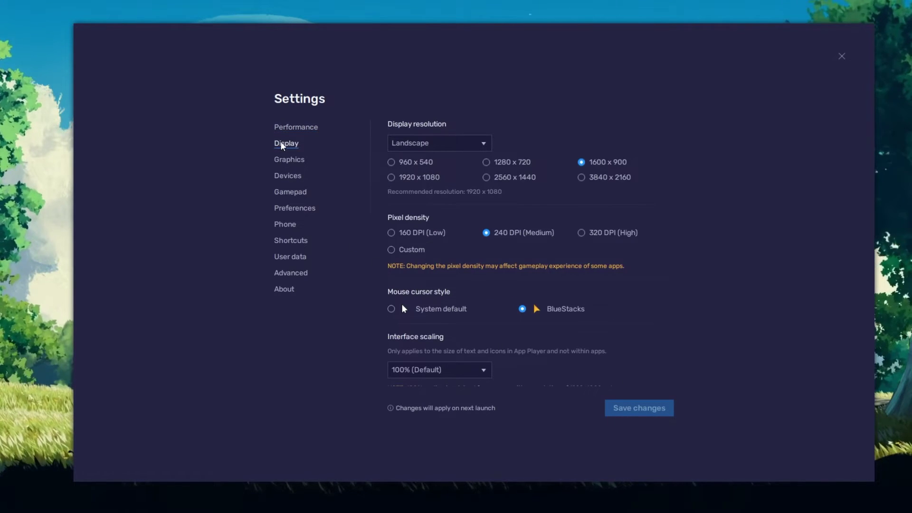
{"action": "left_click", "coordinate": [483, 144]}
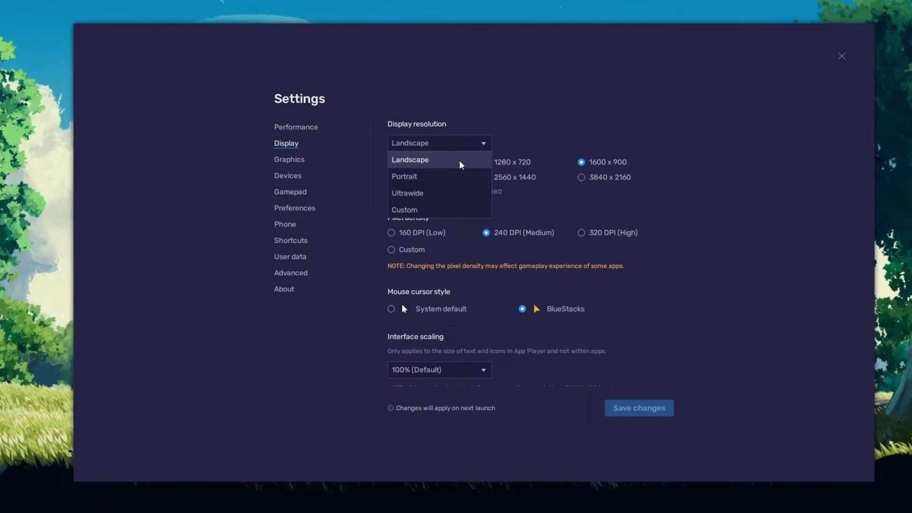
{"action": "left_click", "coordinate": [513, 145]}
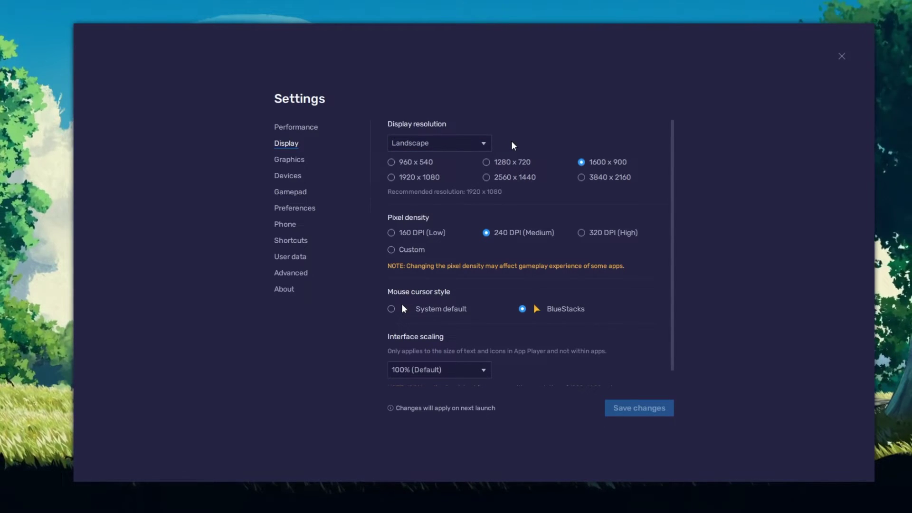
{"action": "left_click", "coordinate": [581, 177]}
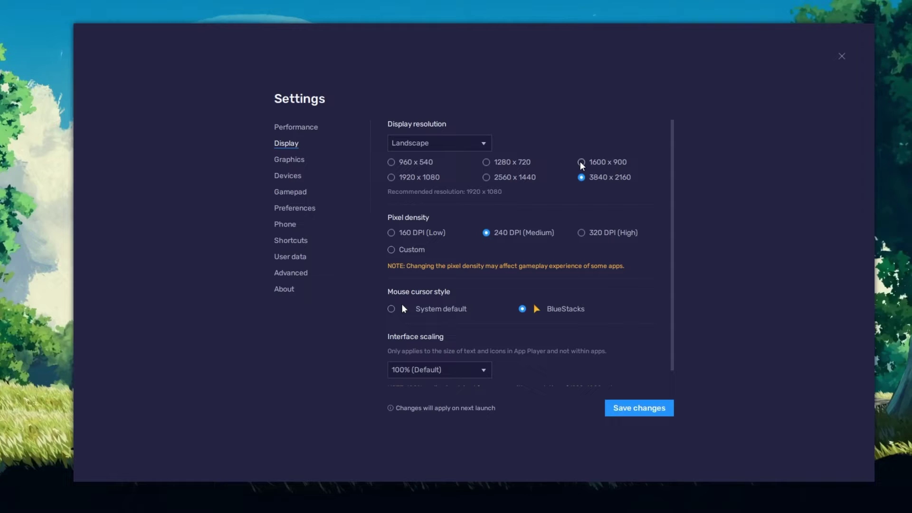
{"action": "left_click", "coordinate": [582, 163]}
{"action": "left_click", "coordinate": [841, 57]}
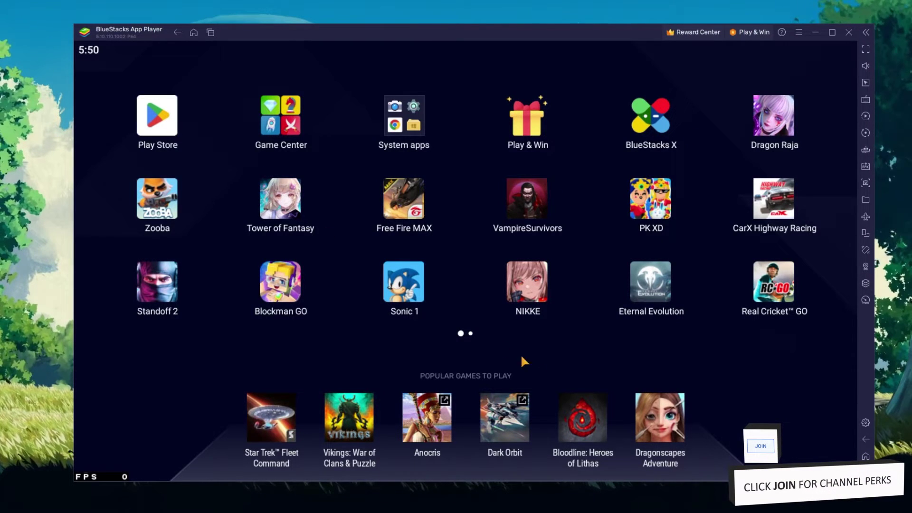
- Shrink the emulator window slightly and launch the Sonic 1 game from the home screen
{"action": "left_click_drag", "start_coordinate": [874, 481], "coordinate": [871, 480]}
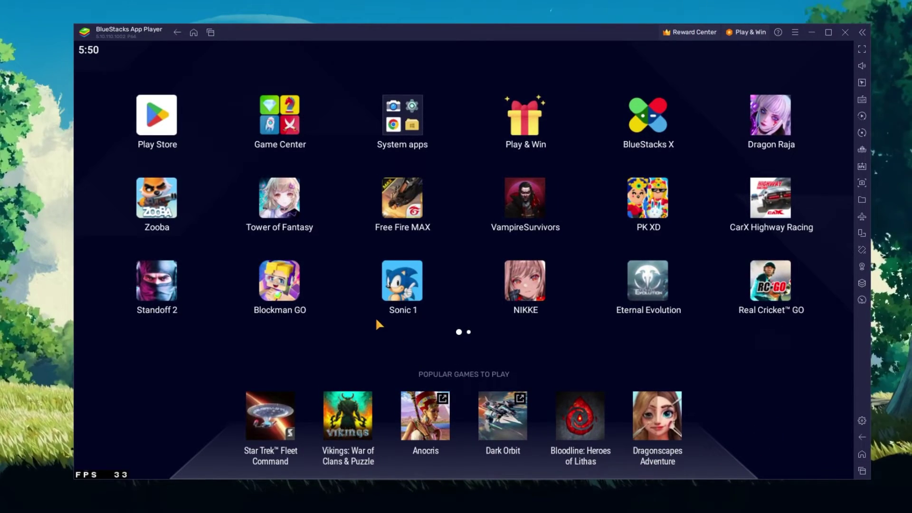
{"action": "left_click", "coordinate": [402, 280]}
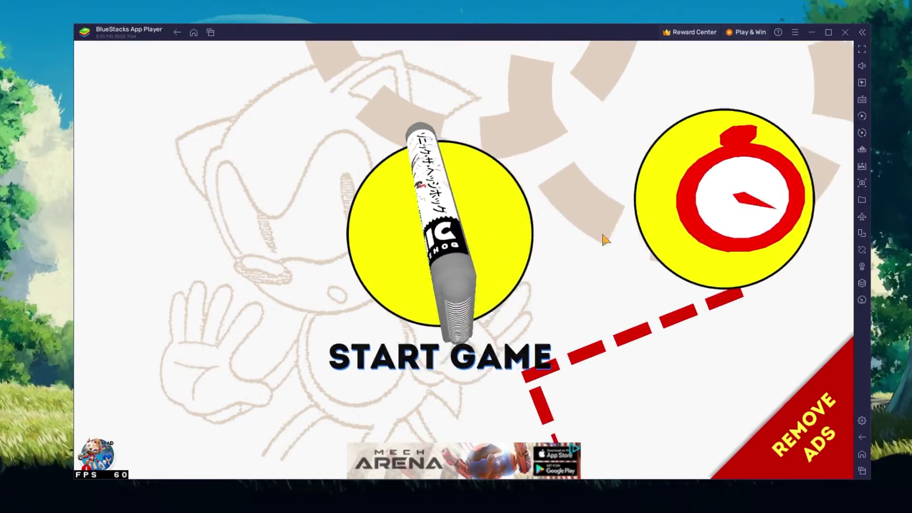
- Move through the game's main menu to Help & Options and open it
{"action": "left_click_drag", "start_coordinate": [605, 240], "coordinate": [356, 254]}
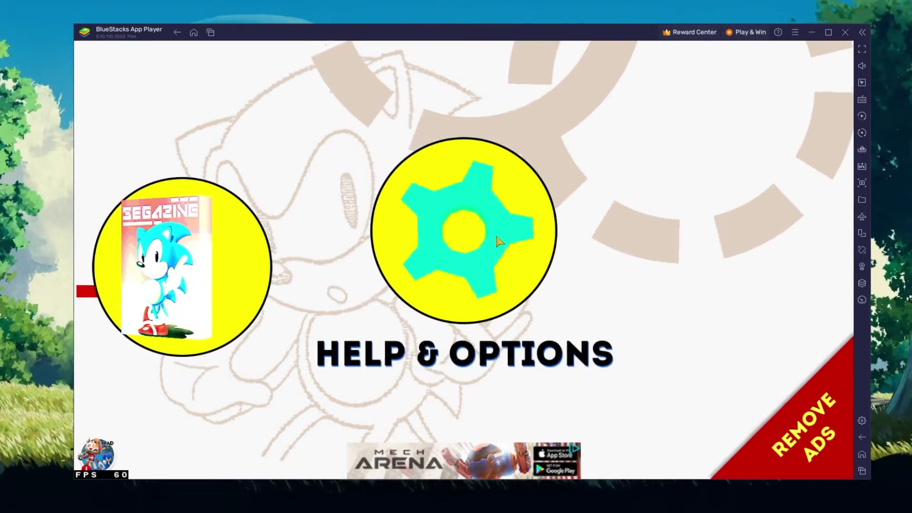
{"action": "left_click", "coordinate": [498, 241]}
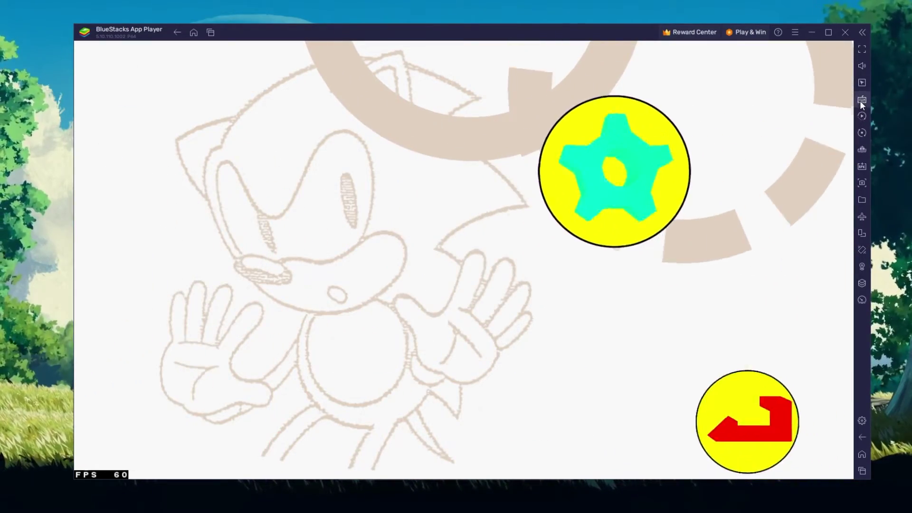
- Examine the emulator's game controls options, including the on-screen controls switch and the controls editor entry
{"action": "mouse_move", "coordinate": [860, 101]}
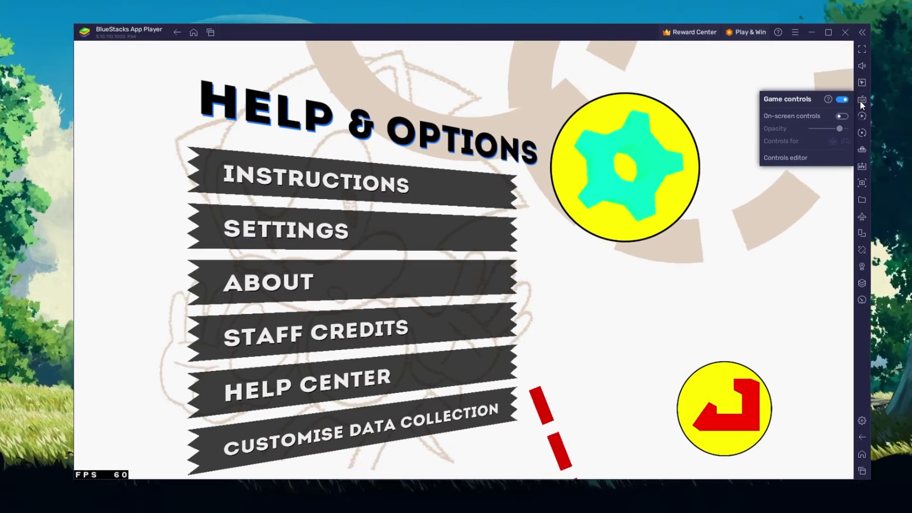
{"action": "left_click", "coordinate": [842, 117]}
{"action": "left_click", "coordinate": [793, 158]}
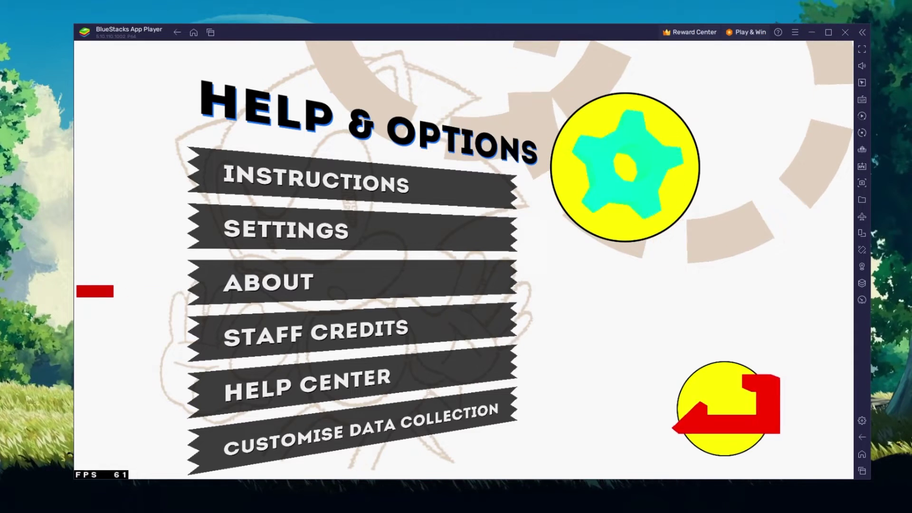
{"action": "mouse_move", "coordinate": [862, 98]}
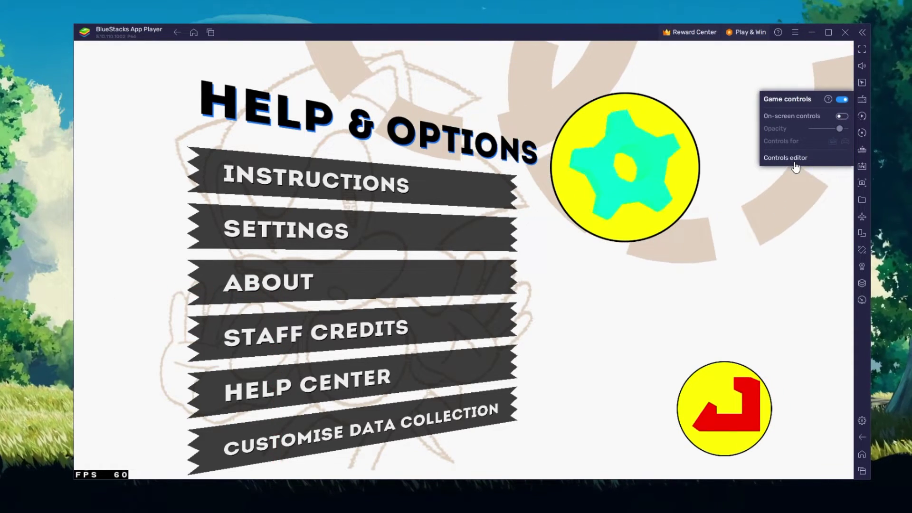
{"action": "left_click", "coordinate": [863, 99]}
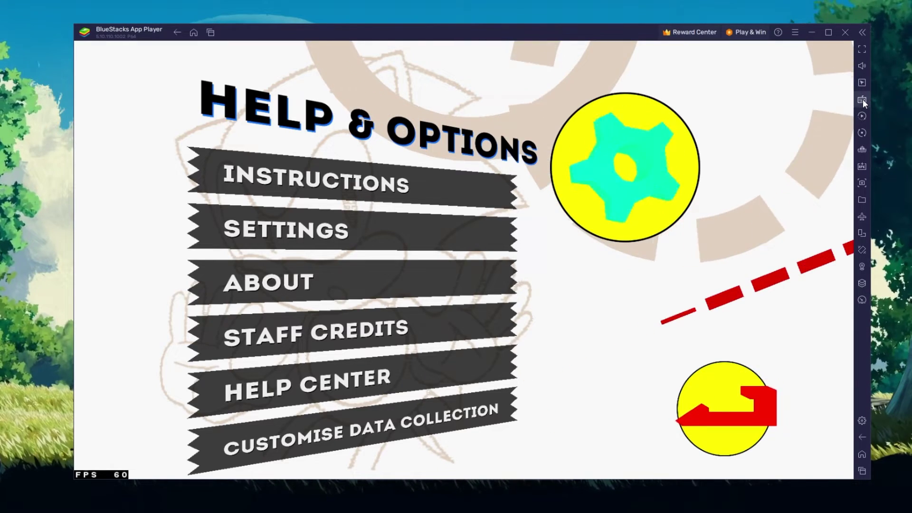
- In the game's settings, lower the music volume to two bars and the sound FX volume to four bars
{"action": "left_click", "coordinate": [303, 236]}
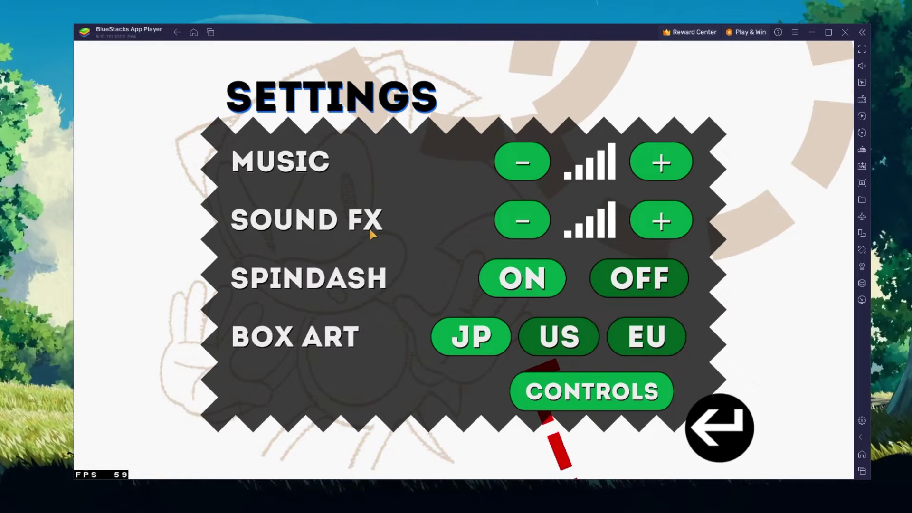
{"action": "left_click", "coordinate": [526, 159]}
{"action": "left_click", "coordinate": [526, 158]}
{"action": "left_click", "coordinate": [526, 159]}
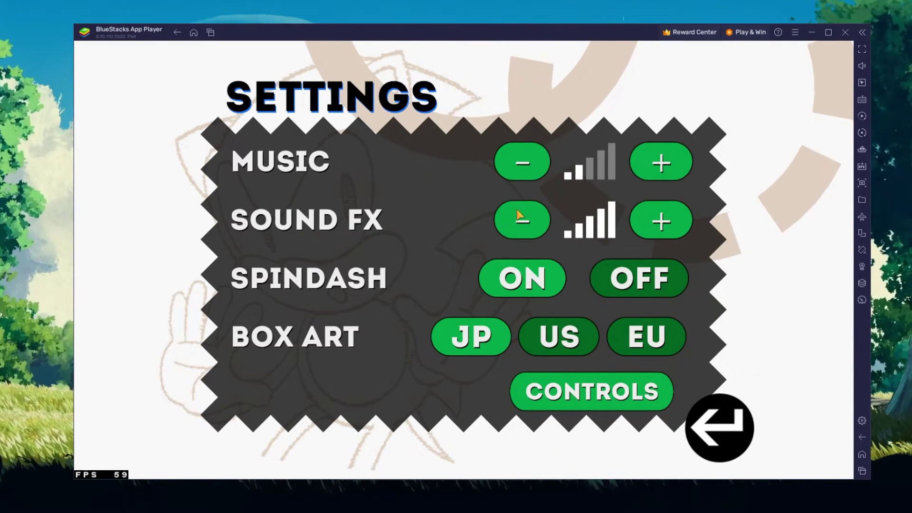
{"action": "left_click", "coordinate": [519, 215]}
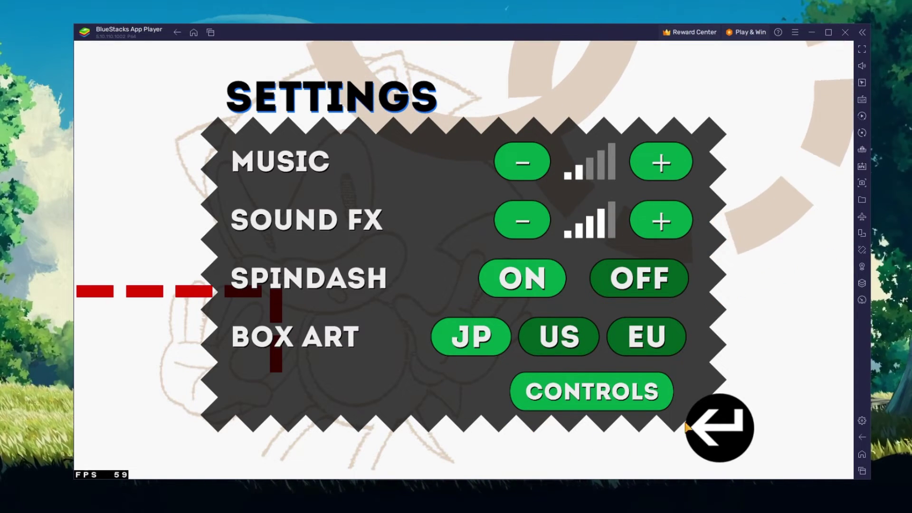
- Reduce the D-pad opacity by one step in the game's controls customization and exit the game settings
{"action": "left_click", "coordinate": [653, 400]}
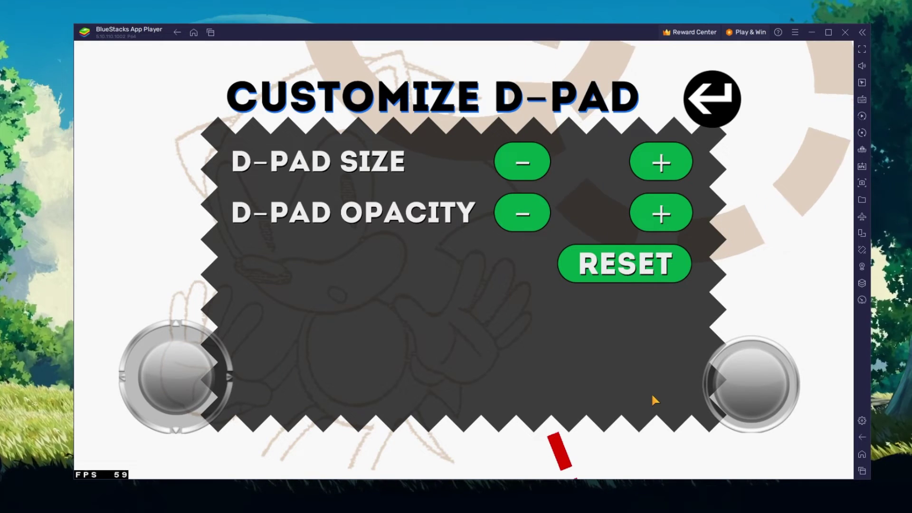
{"action": "left_click", "coordinate": [523, 218]}
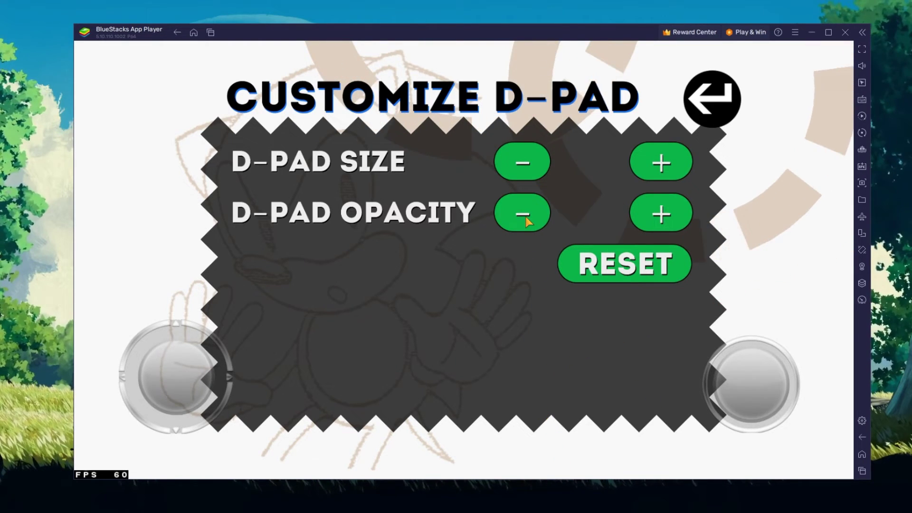
{"action": "left_click", "coordinate": [712, 99]}
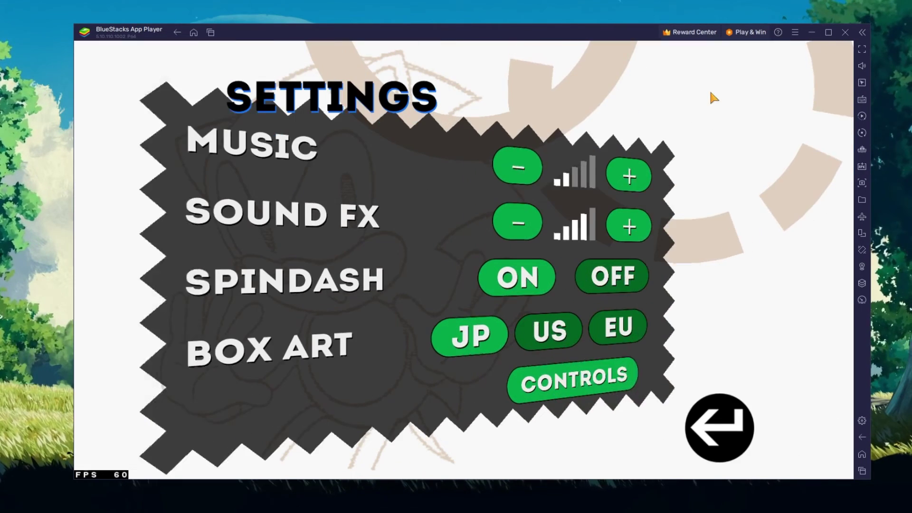
{"action": "left_click", "coordinate": [862, 438]}
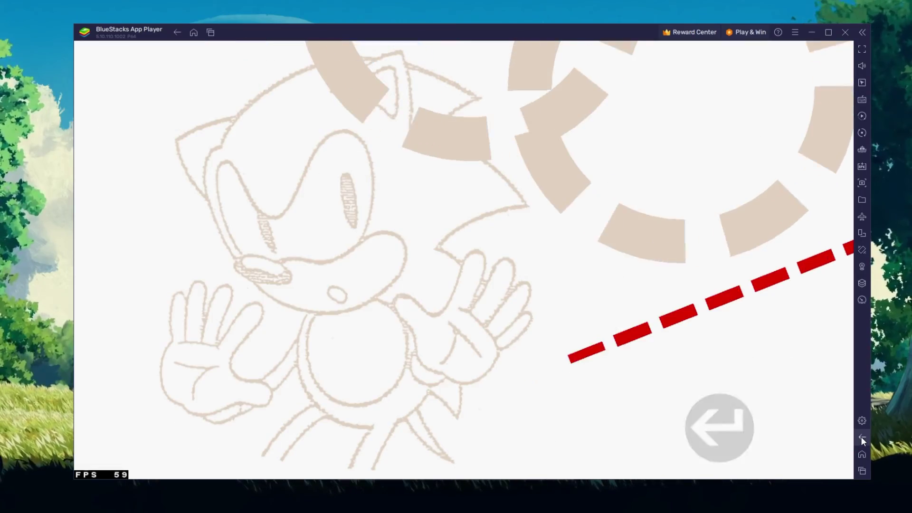